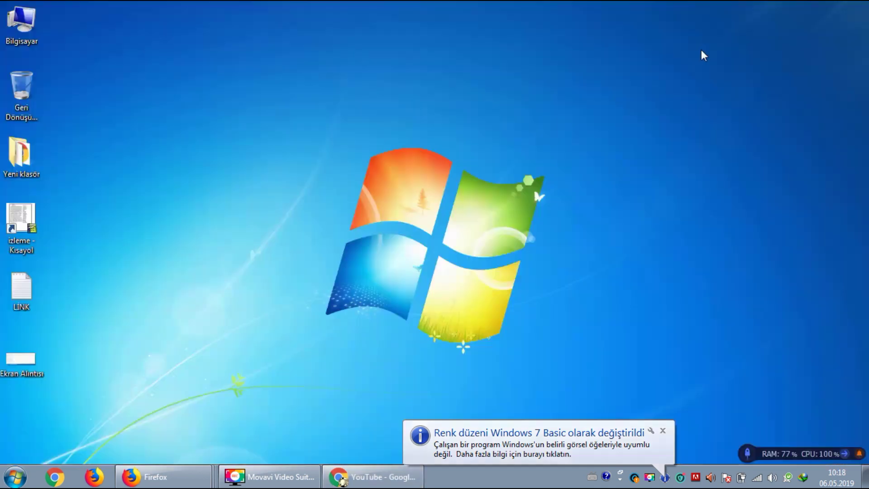
Create a new 3 × 2,01 cm RGB document at 72 pixels/inch with transparent background contents
left_click(663, 430)
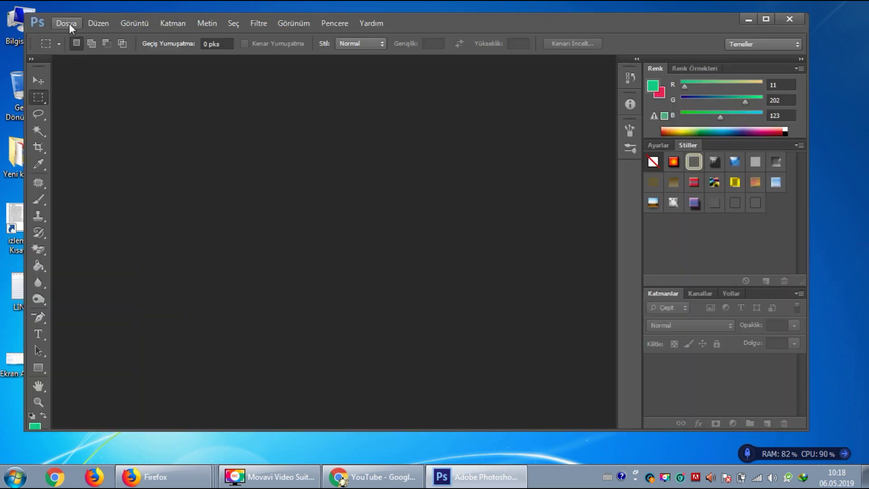
left_click(69, 23)
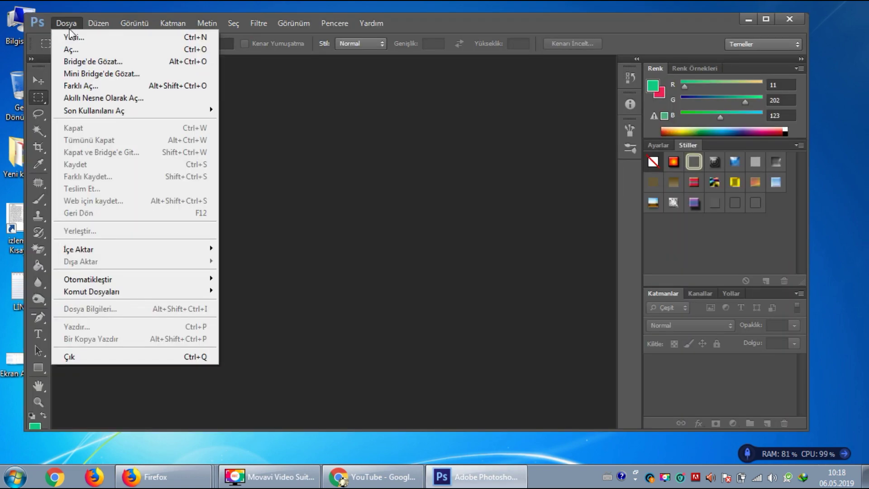
left_click(72, 38)
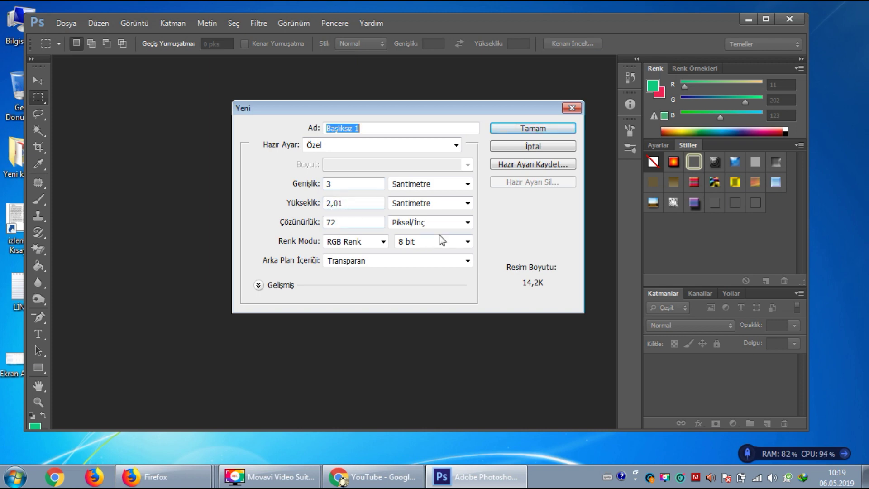
left_click(357, 266)
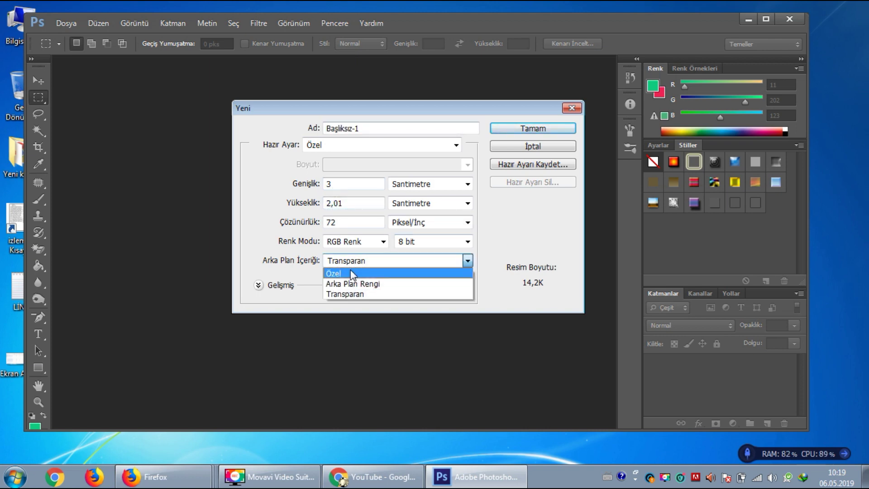
left_click(345, 294)
left_click(532, 129)
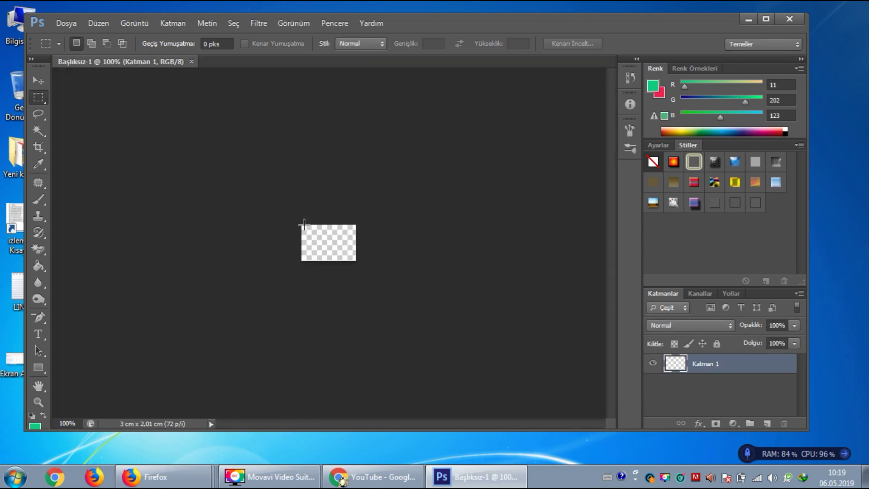
Open the "images" picture with the red ABONE OL logo from the filigram folder
left_click(67, 23)
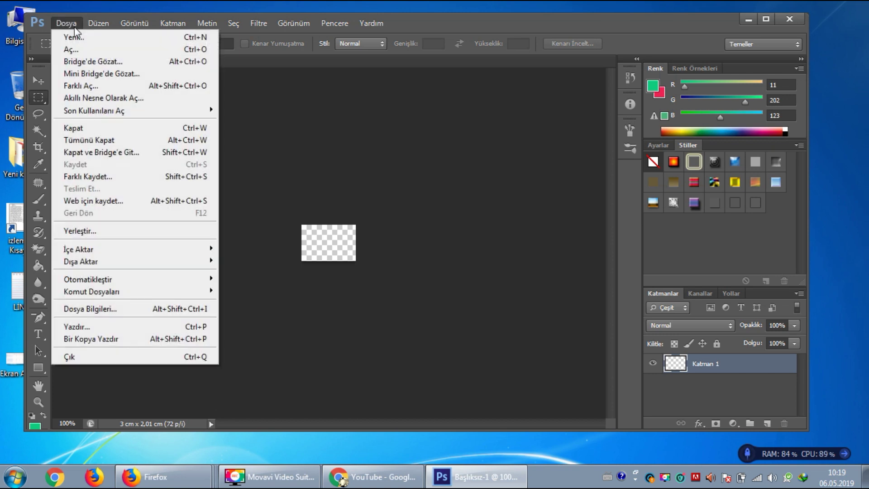
left_click(65, 48)
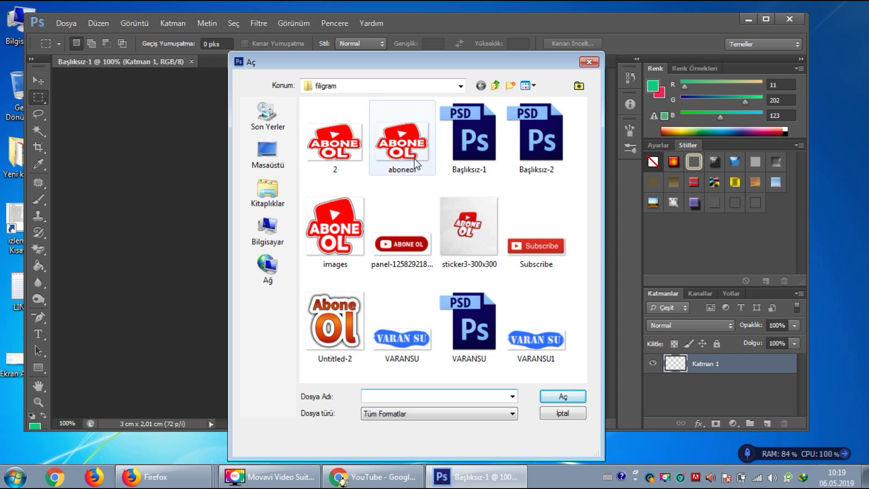
left_click(336, 231)
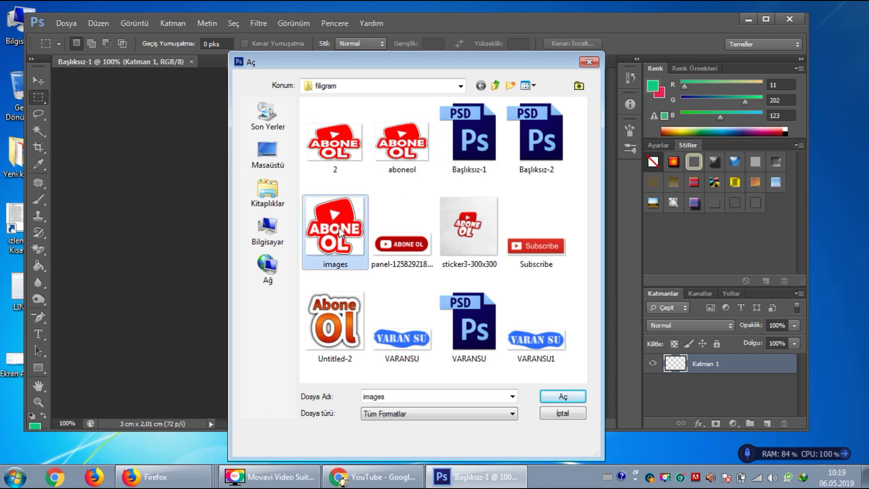
left_click(561, 397)
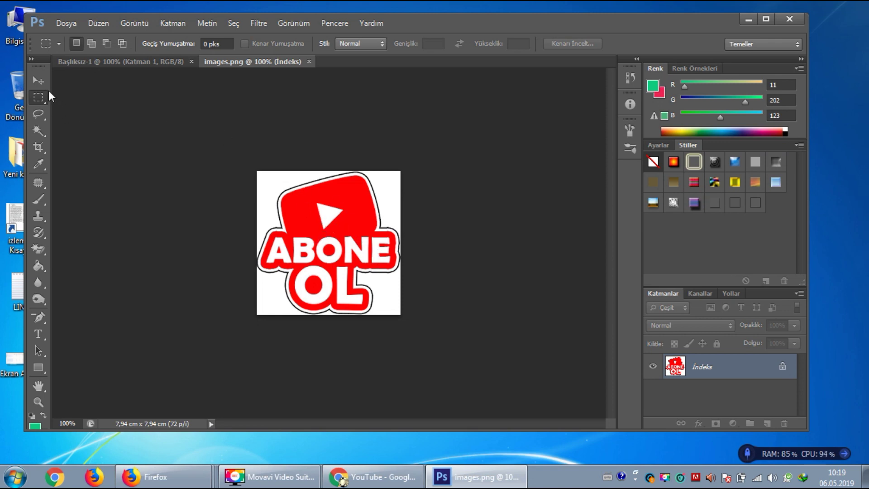
Try to move the logo picture into the blank Başlıksız-1 document without selecting it first
left_click(38, 81)
left_click_drag(369, 274, 337, 248)
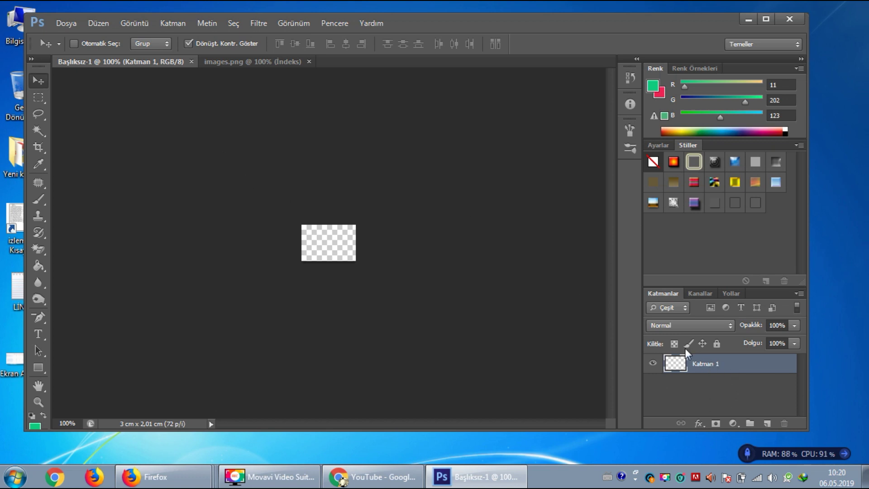
left_click(246, 61)
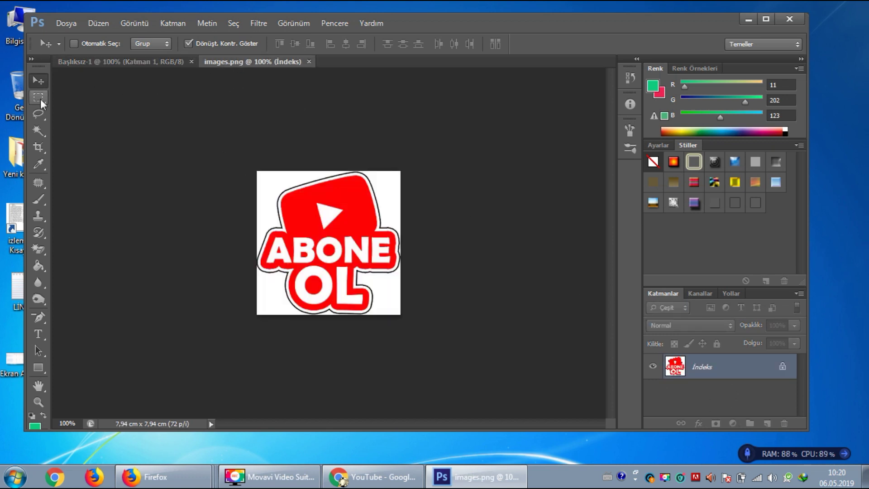
Select the entire logo picture with a rectangular marquee and move it into the Başlıksız-1 document
left_click(38, 97)
left_click_drag(257, 172, 403, 317)
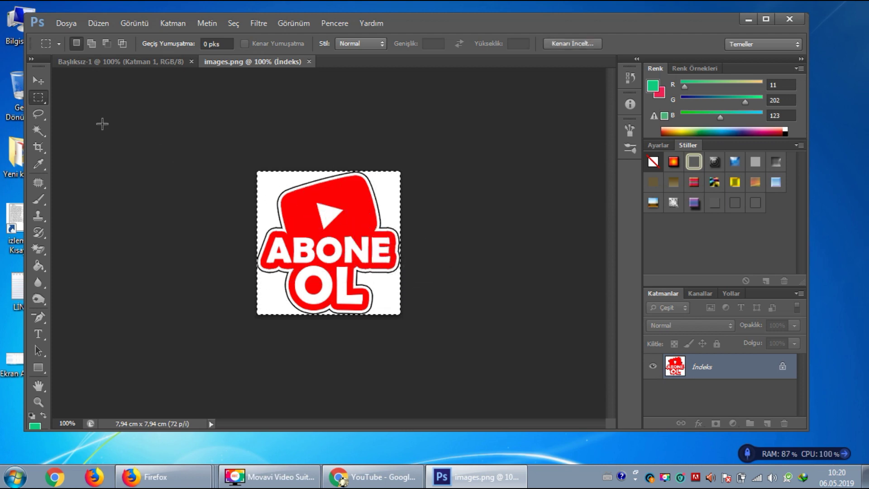
left_click(38, 81)
mouse_move(327, 242)
left_mouse_down()
mouse_move(173, 44)
mouse_move(132, 62)
mouse_move(302, 220)
mouse_move(330, 232)
left_mouse_up()
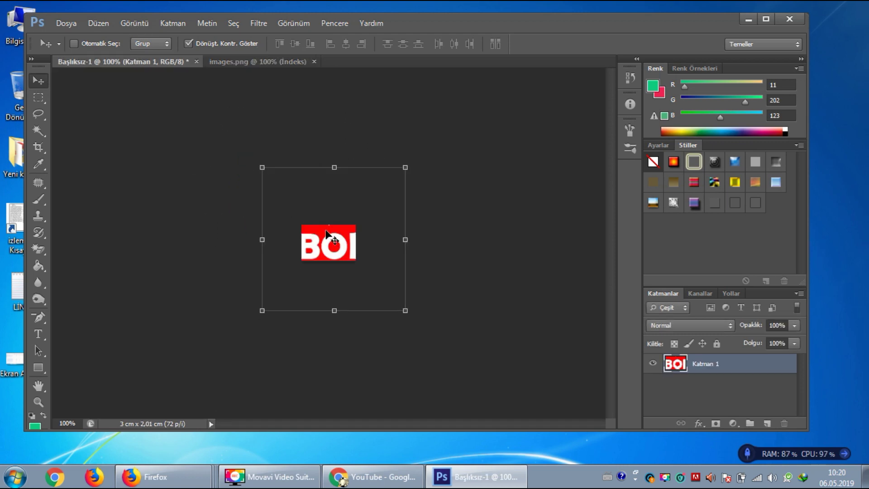
Scale the pasted logo to 37,78% width and 25,33% height so it fits the canvas, and apply the transform
left_click_drag(262, 168, 298, 226)
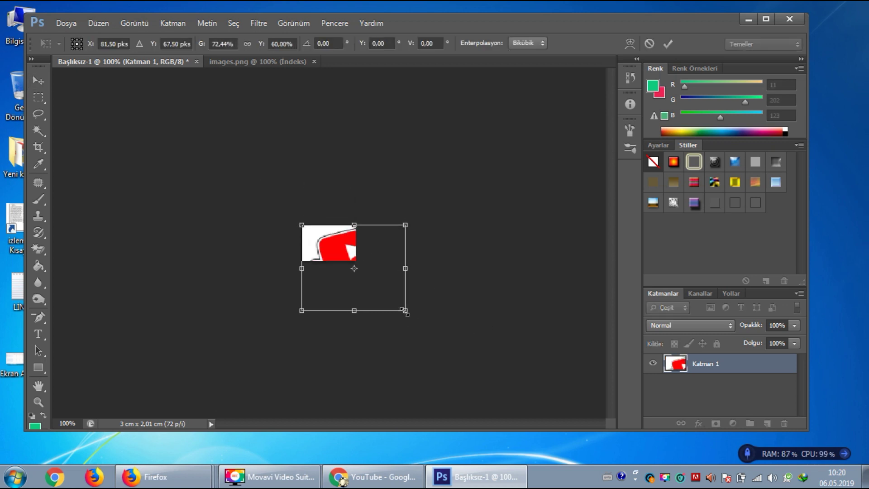
left_click_drag(405, 311, 360, 262)
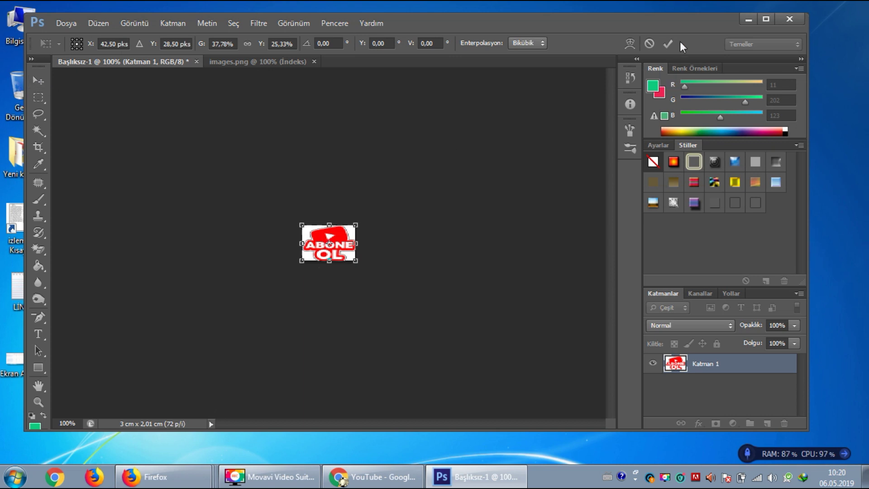
left_click(667, 44)
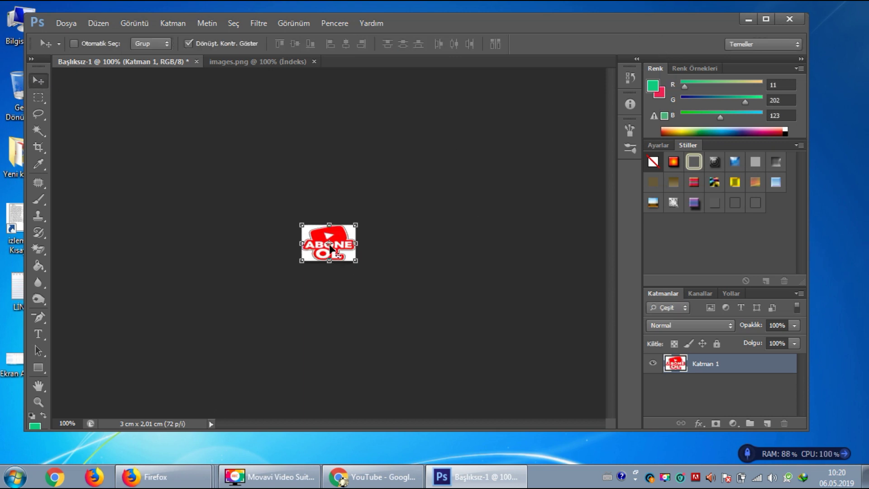
Erase the white background in all four corners around the logo with the Magic Eraser
key("ctrl+t")
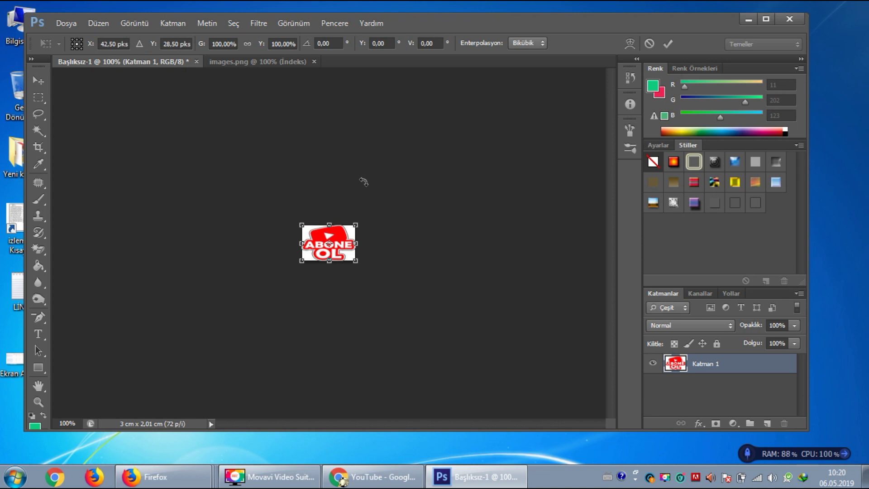
left_click(68, 424)
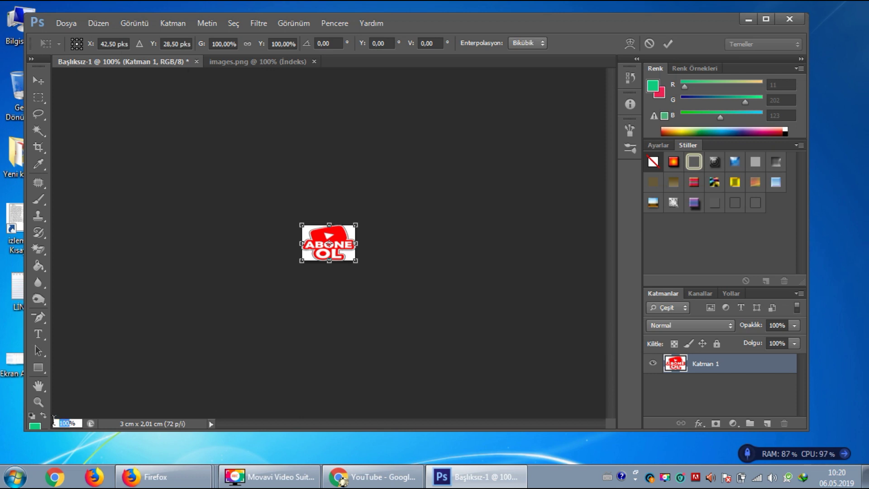
type("200")
key("Return")
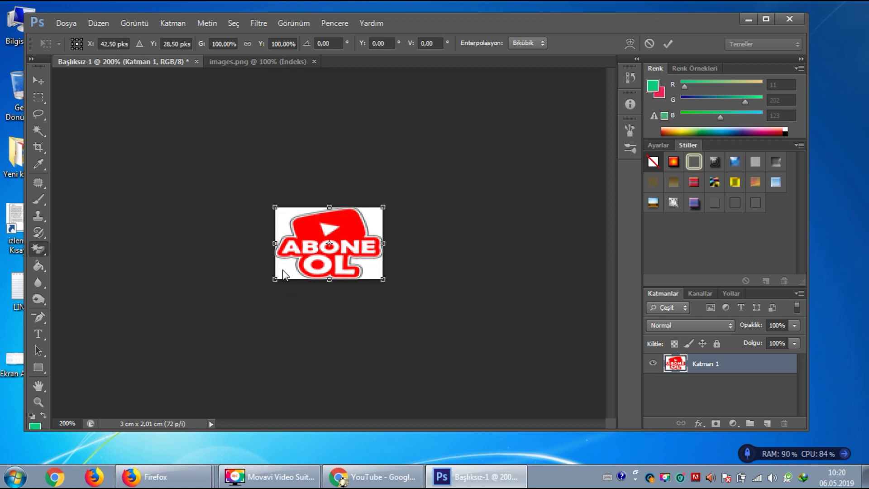
key("Return")
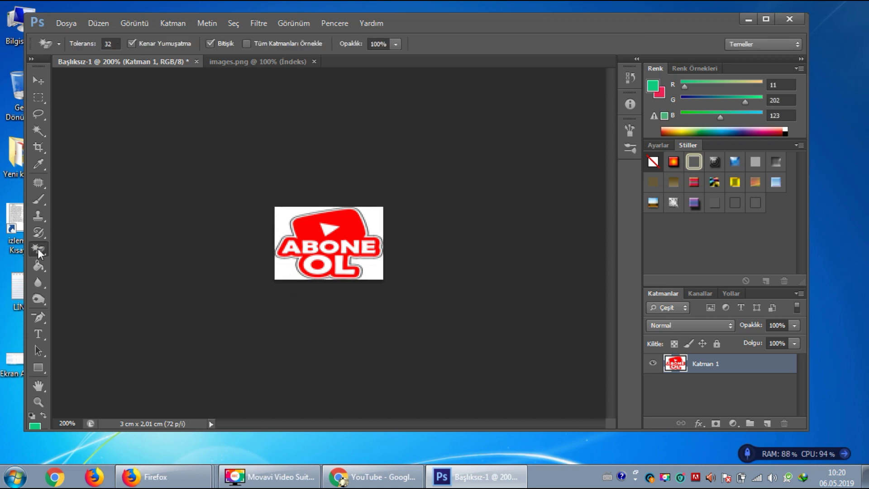
left_click(278, 274)
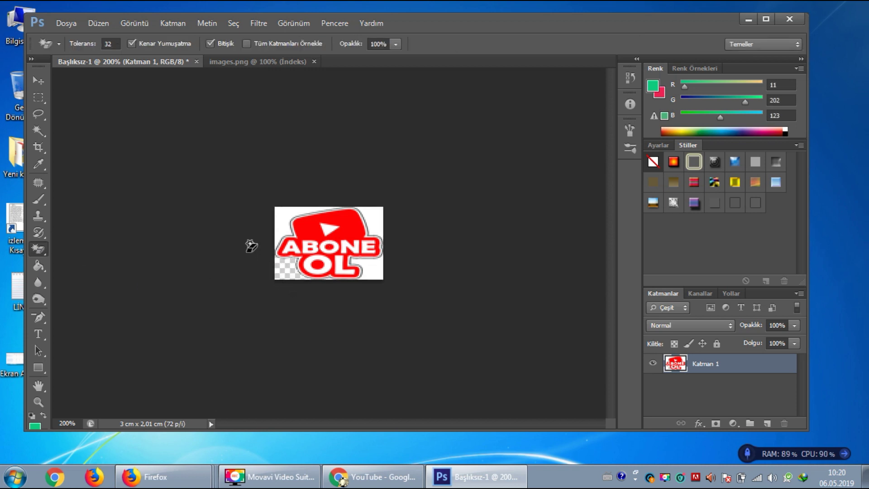
left_click(281, 213)
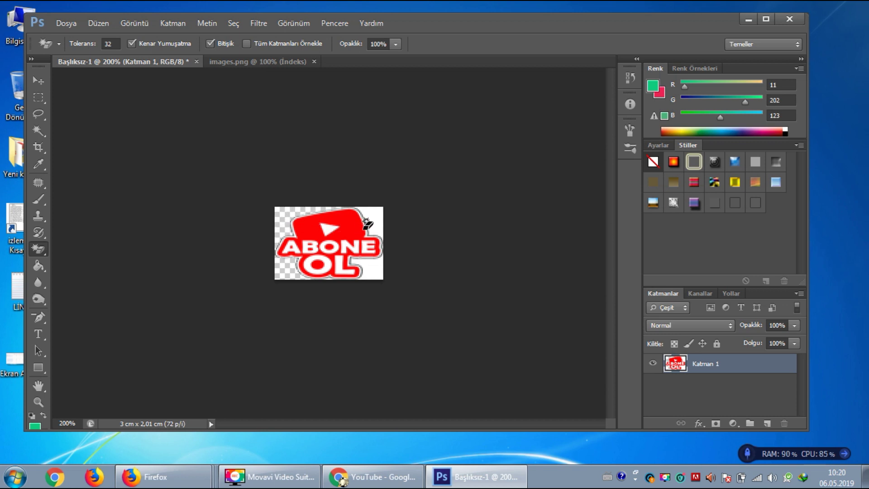
left_click(380, 212)
left_click(375, 264)
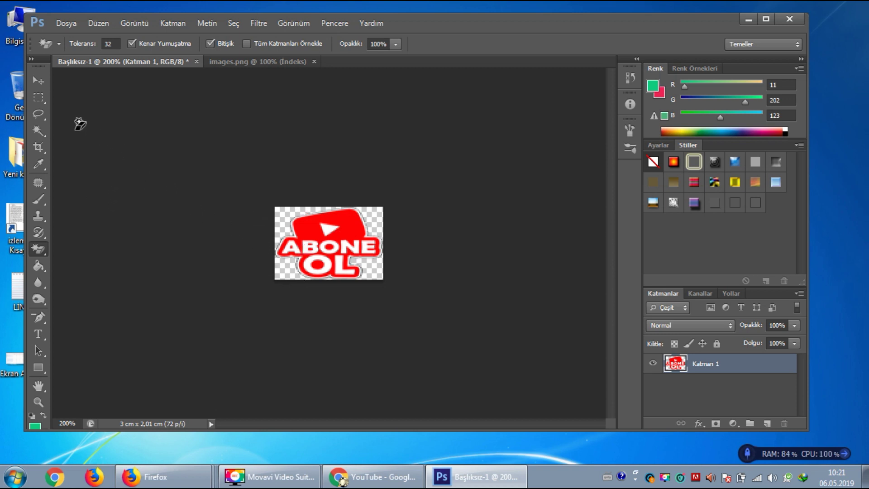
left_click(39, 80)
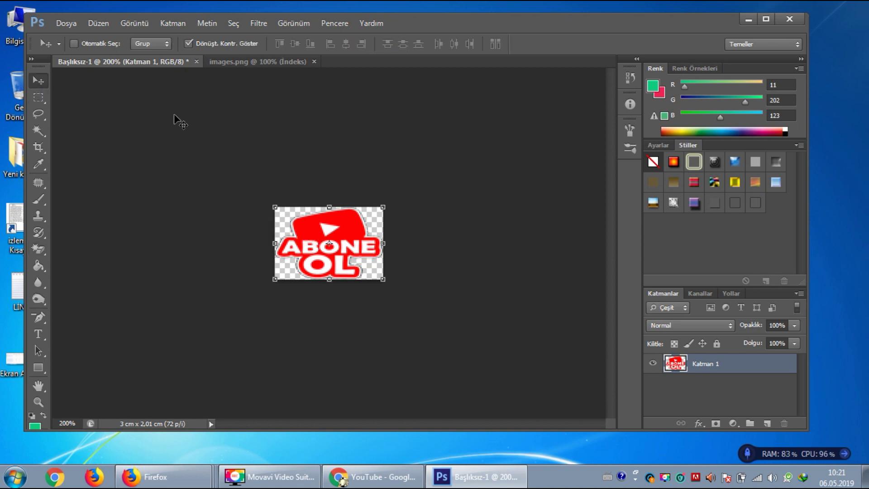
Save the document as Başlıksız-2 in Photoshop format in the filigram folder, replacing the existing file with maximized compatibility
left_click(70, 23)
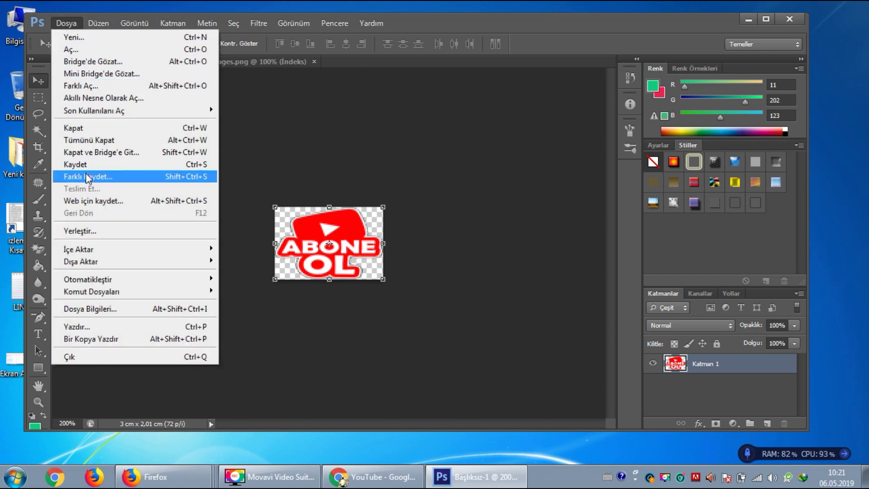
left_click(86, 176)
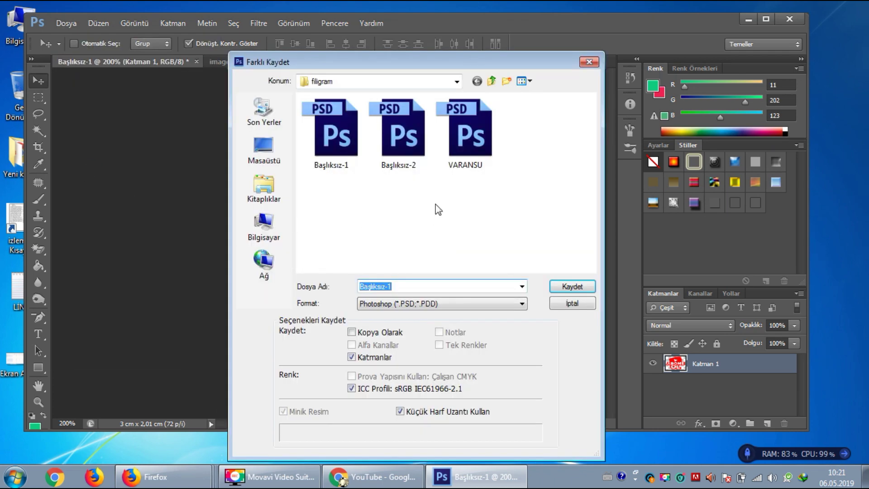
left_click(407, 154)
left_click(586, 290)
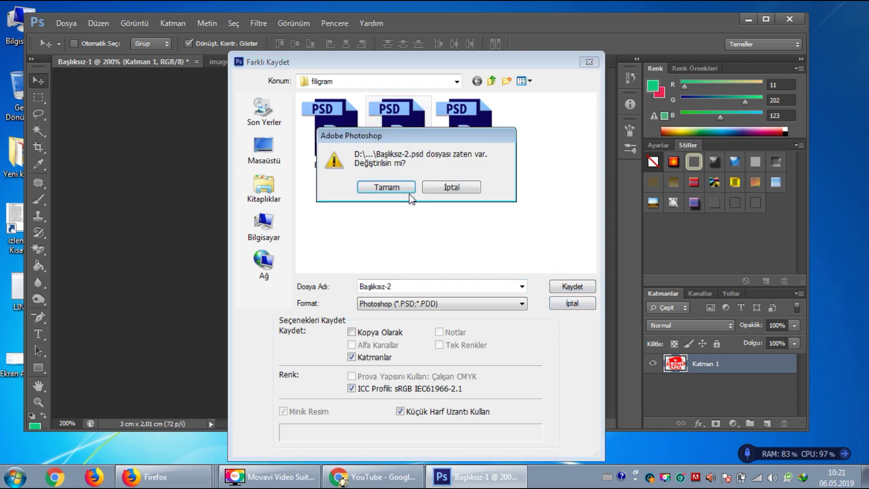
left_click(388, 188)
left_click(600, 141)
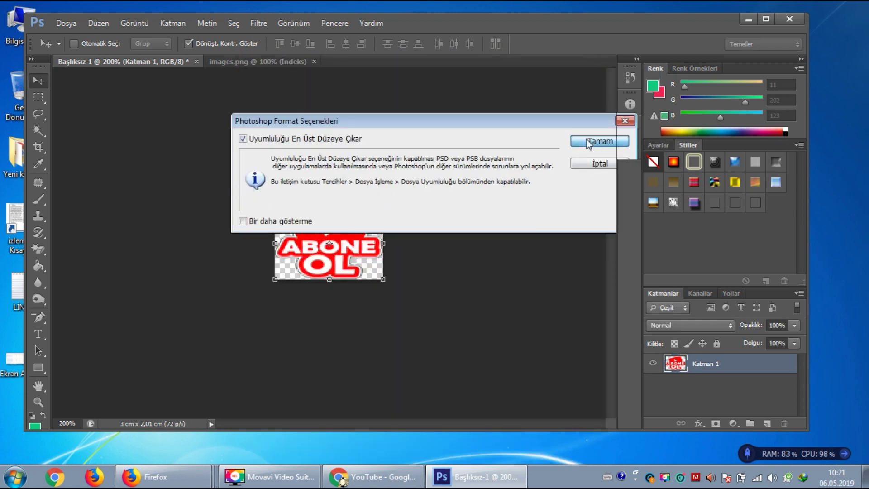
Export the logo for the web as a PNG-8 image named 3 in the filigram folder, and close Photoshop
left_click(67, 23)
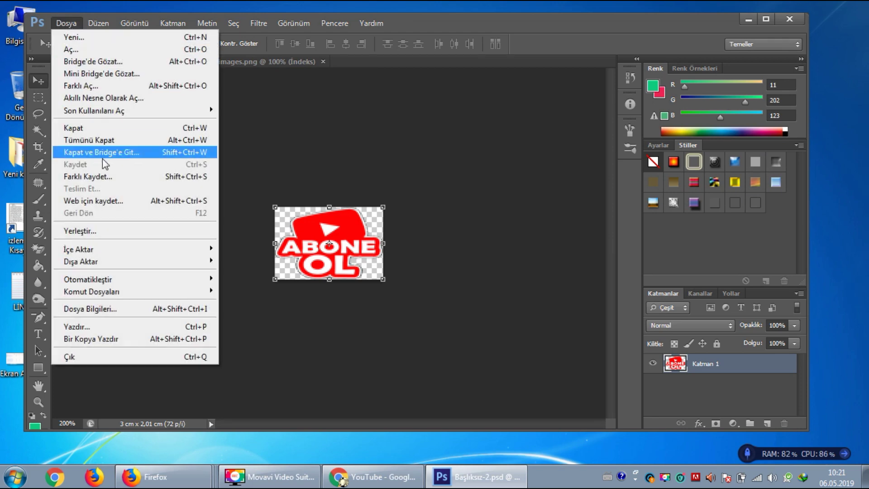
left_click(94, 202)
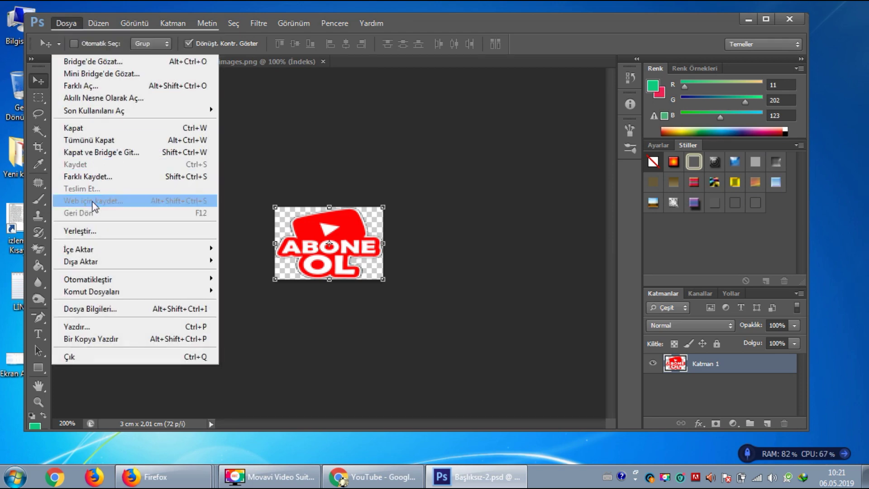
left_click(604, 43)
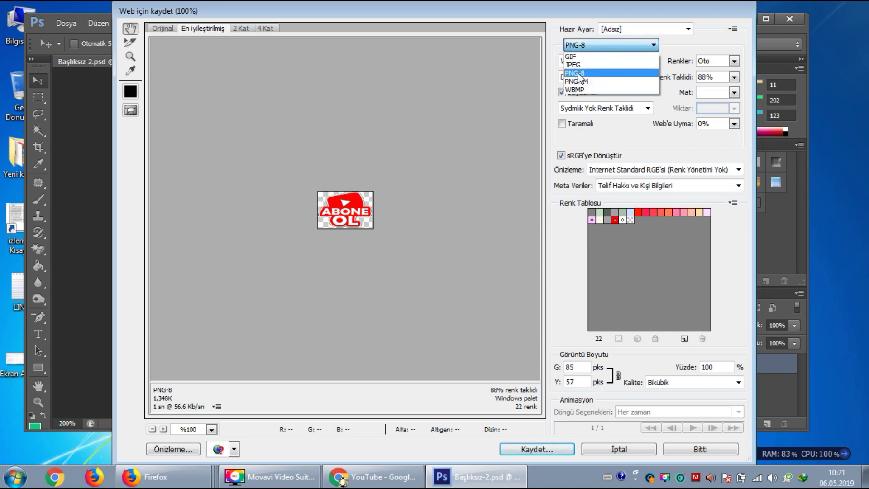
left_click(577, 73)
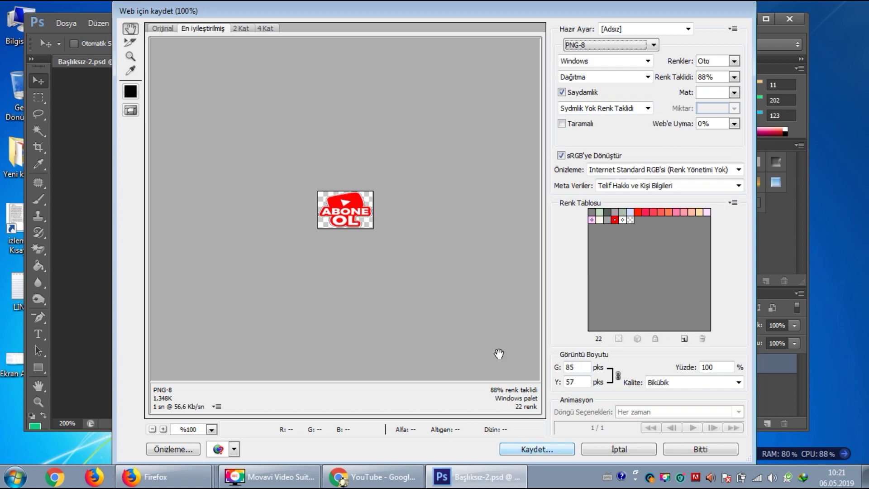
left_click(536, 450)
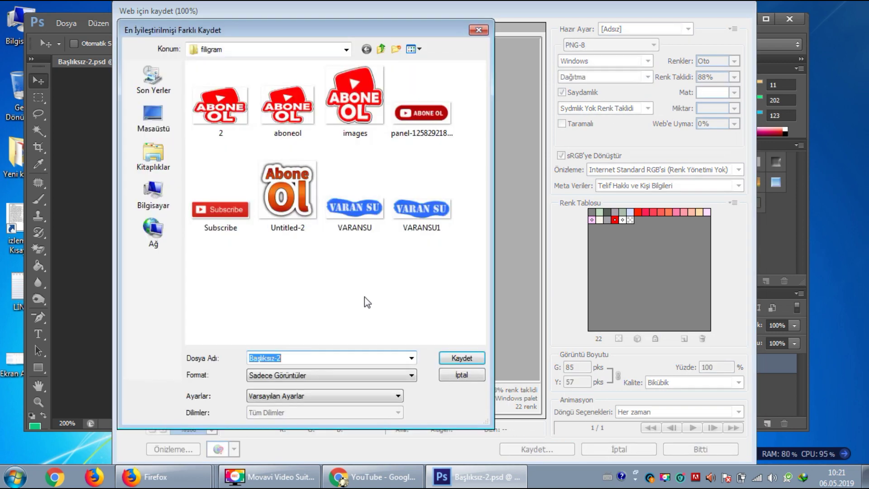
type("3")
left_click(460, 358)
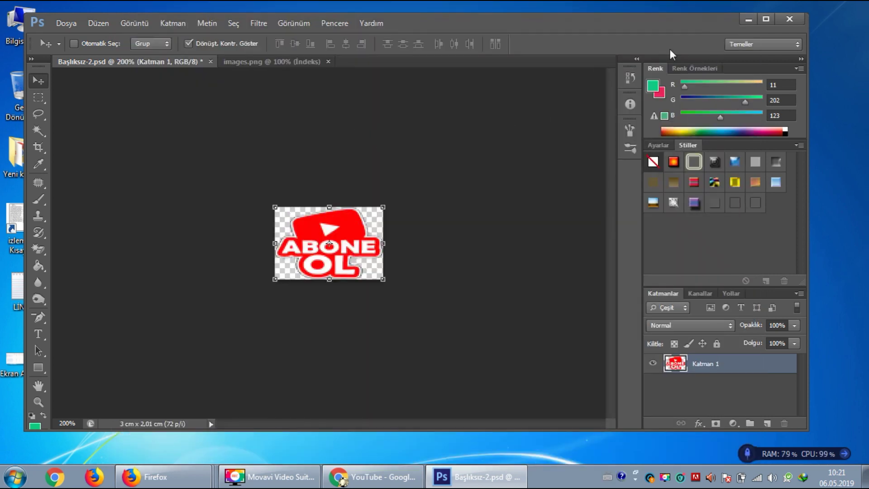
left_click(788, 20)
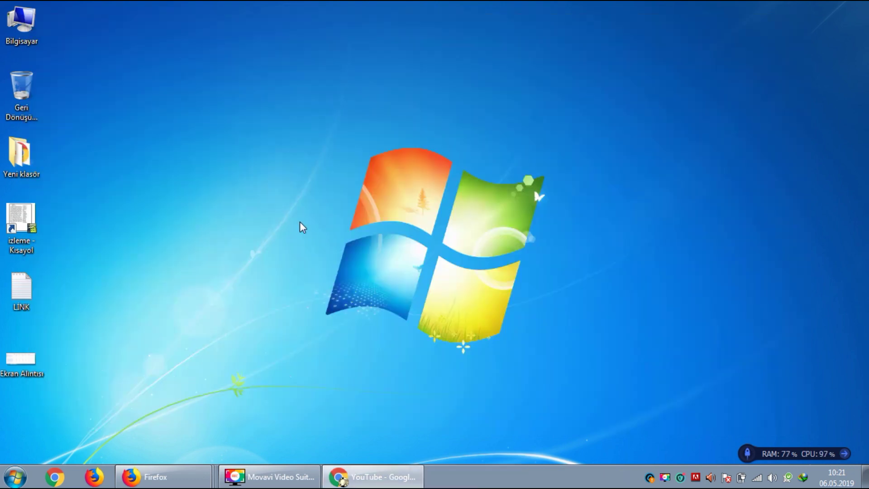
Switch to YouTube in Chrome and open the channel's Marka bilinci oluşturma page in the classic Creator Studio, skipping the feedback survey
left_click(374, 476)
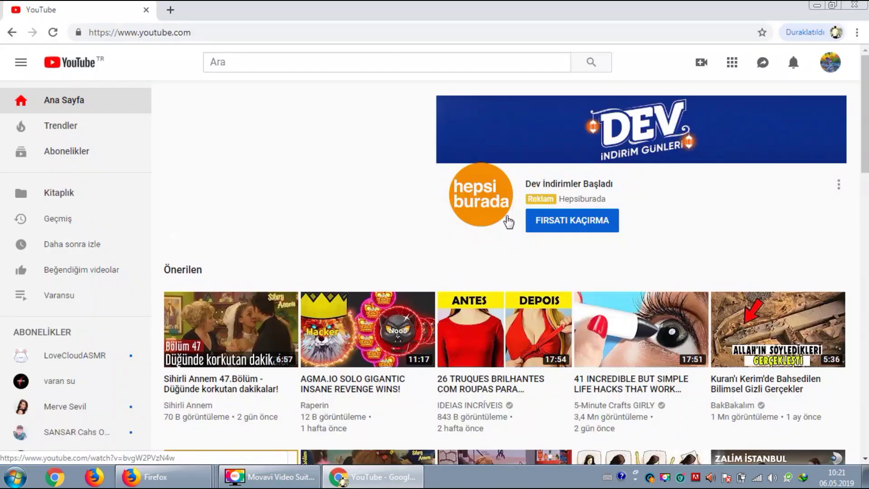
left_click(830, 63)
left_click(702, 168)
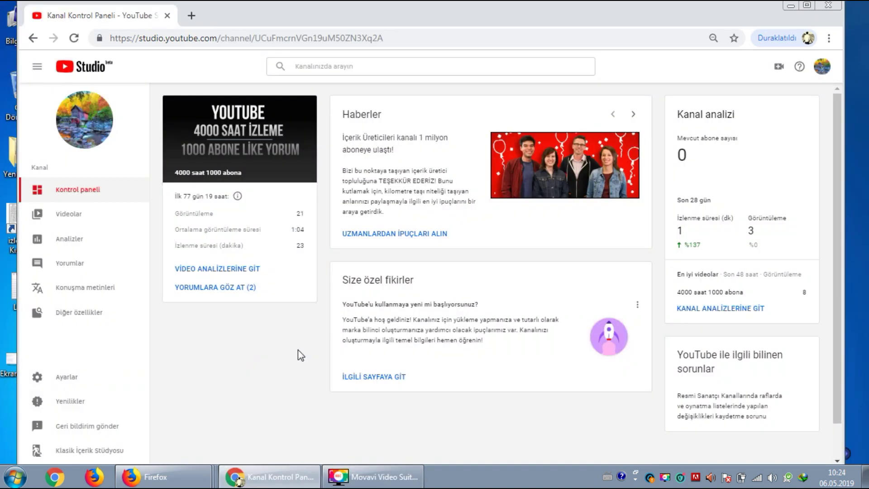
left_click(73, 451)
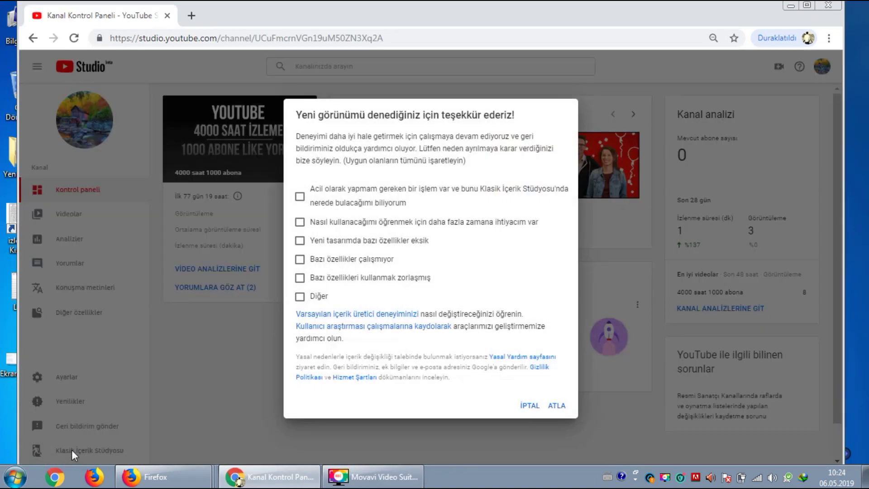
left_click(556, 405)
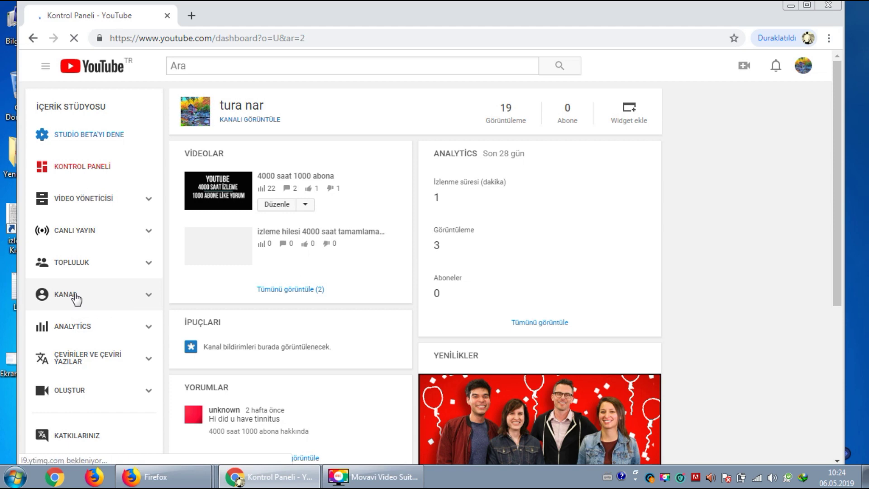
left_click(76, 297)
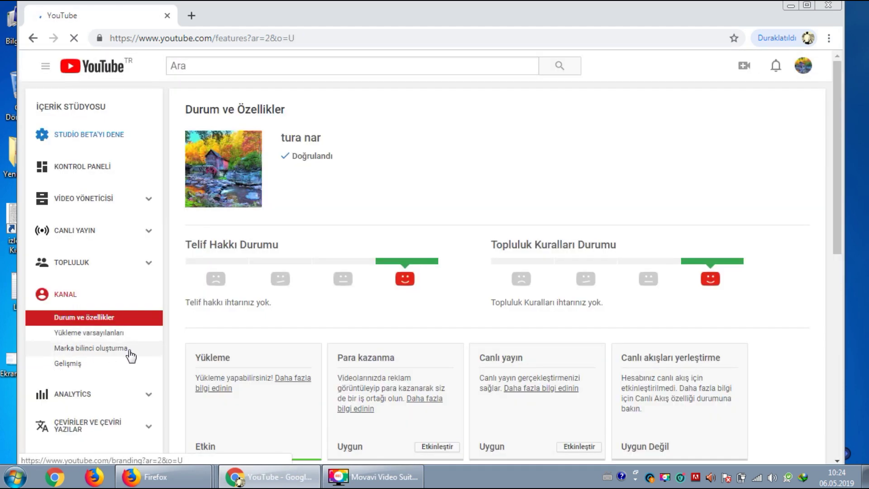
left_click(83, 350)
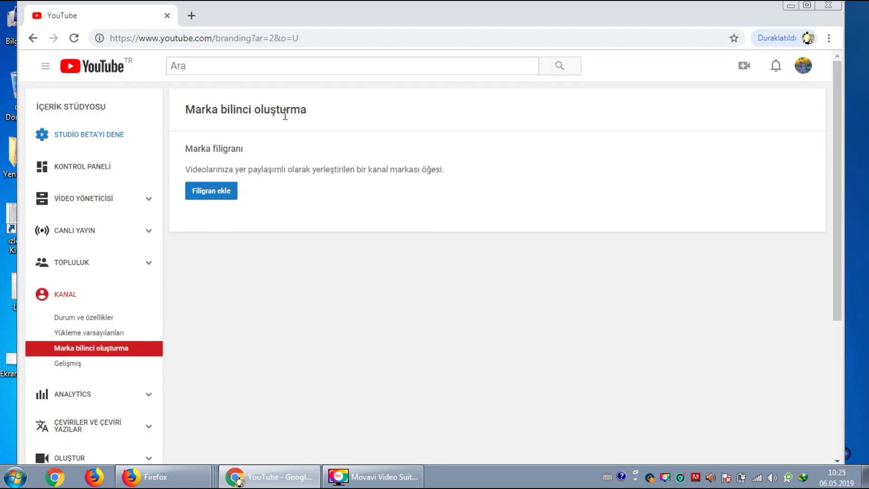
Add 3.png from the filigram folder as the channel's brand watermark and save it
left_click(207, 195)
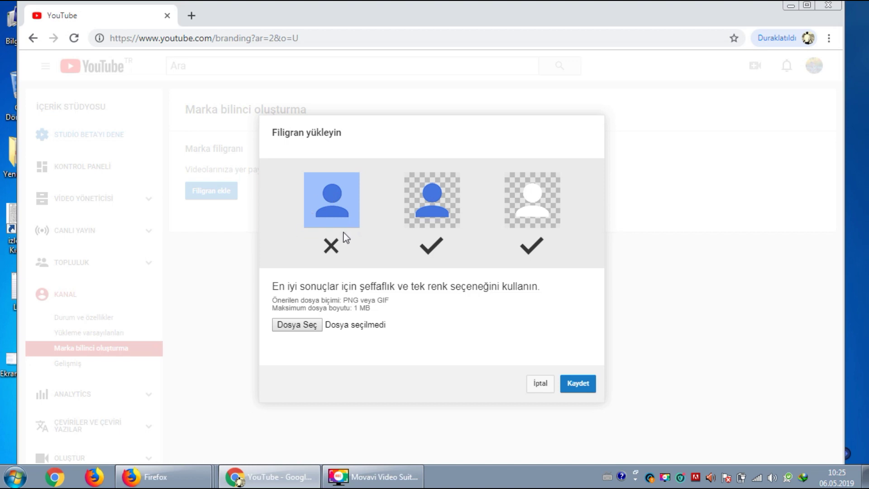
left_click(300, 326)
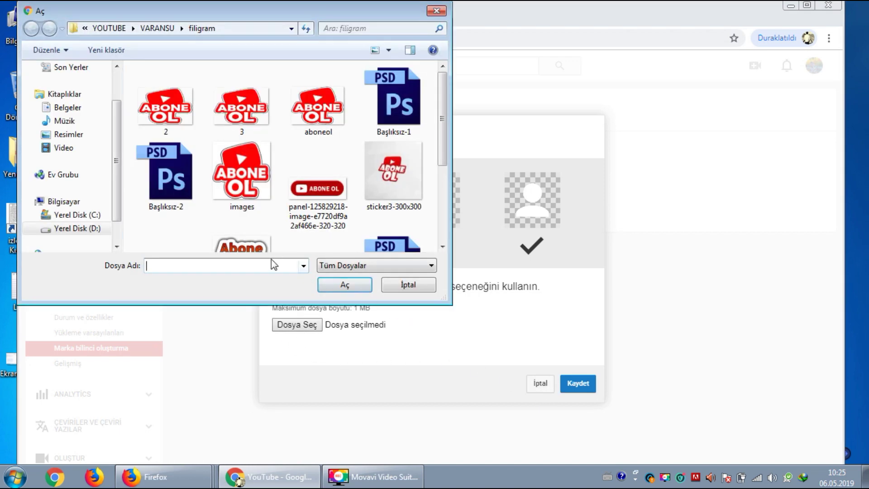
left_click(244, 111)
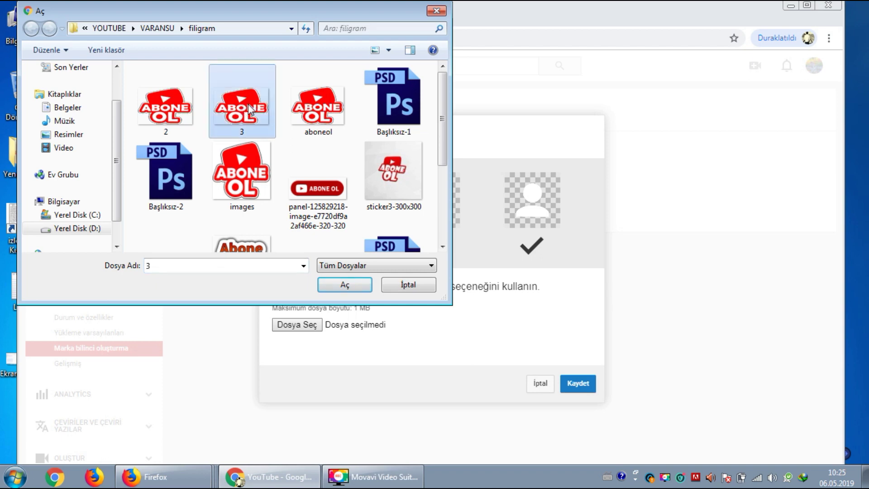
left_click(341, 287)
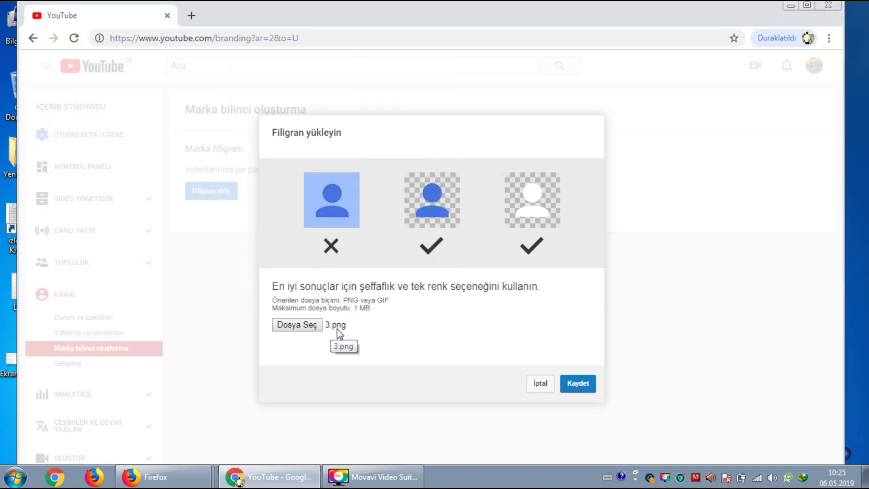
left_click(586, 385)
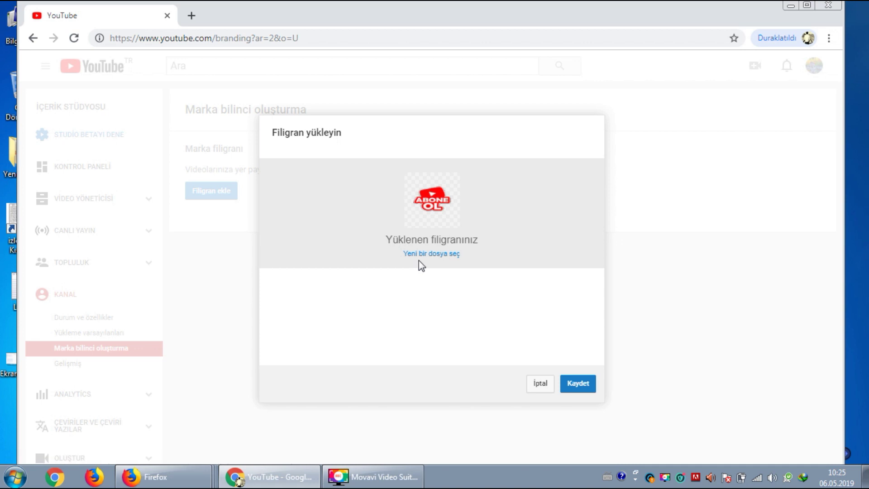
left_click(584, 383)
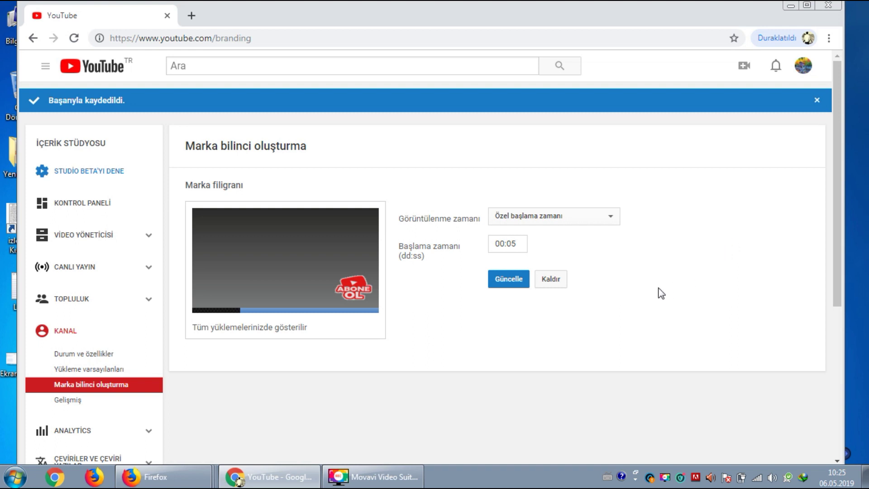
Try a watermark start time of 00:06, restore it to 00:05, and dismiss the save notification
left_click(514, 247)
key("BackSpace")
type("6")
key("BackSpace")
type("5")
left_click(817, 102)
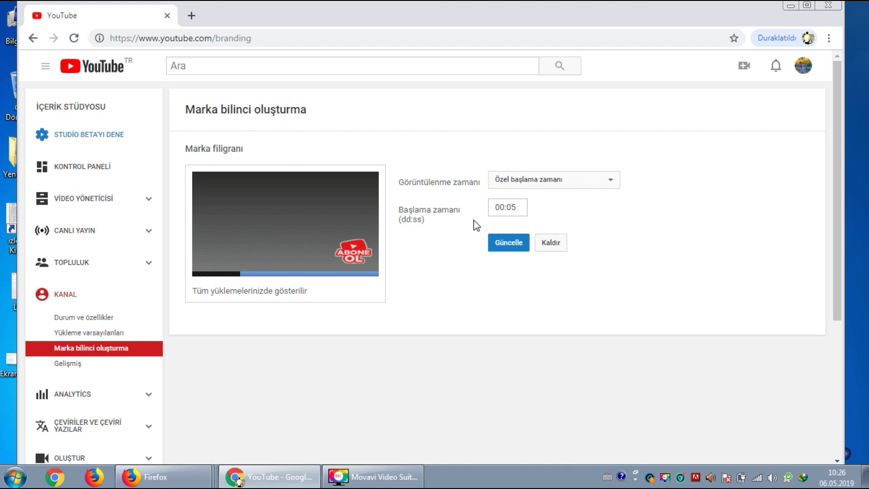